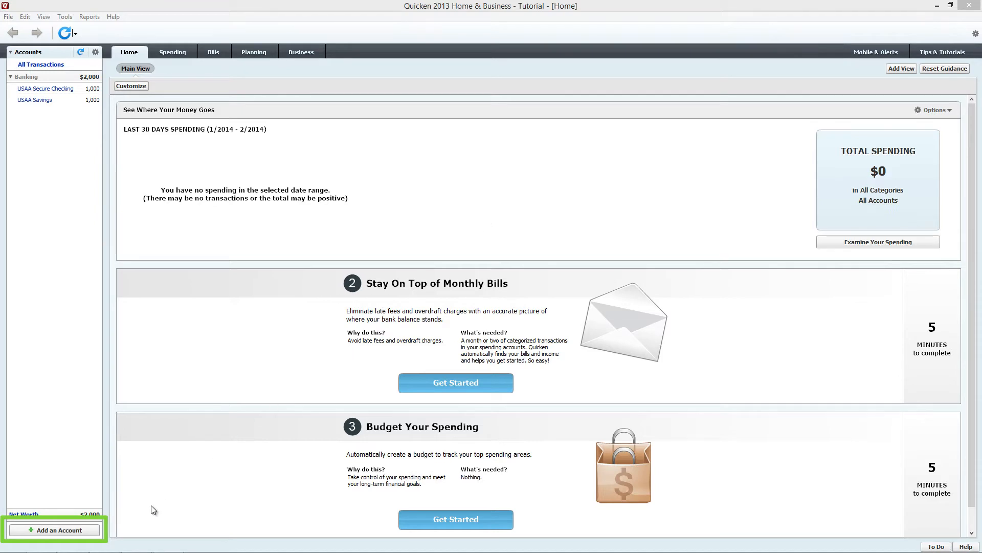
- Begin adding a new account from the Accounts sidebar
{"action": "left_click", "coordinate": [59, 530]}
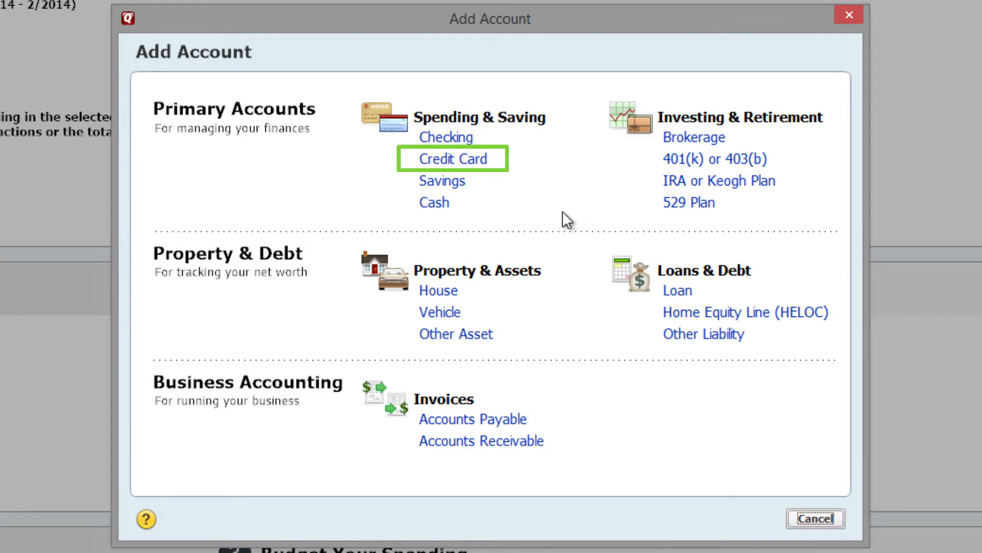
- Choose a Credit Card account with FIA Card Services as its bank
{"action": "left_click", "coordinate": [483, 161]}
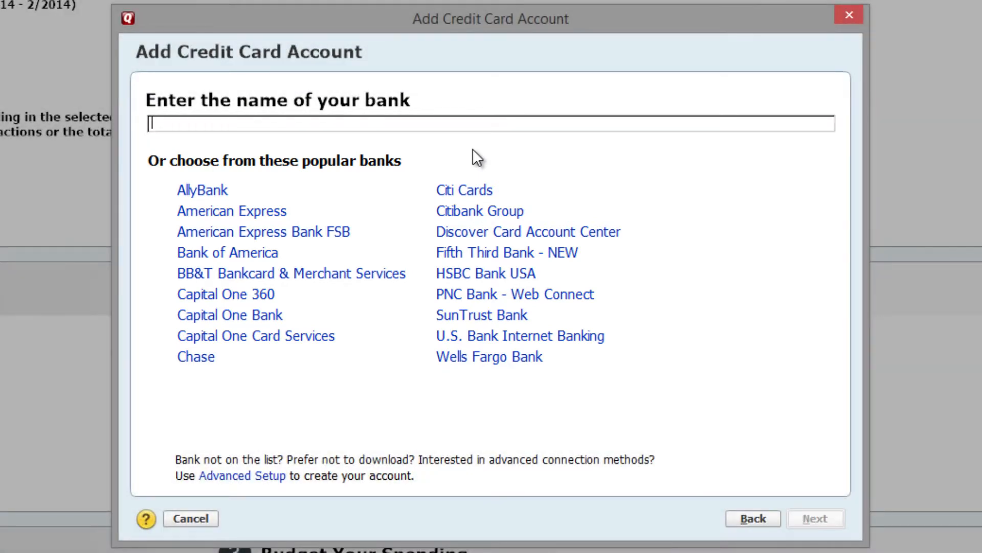
{"action": "type", "text": "FIA Card"}
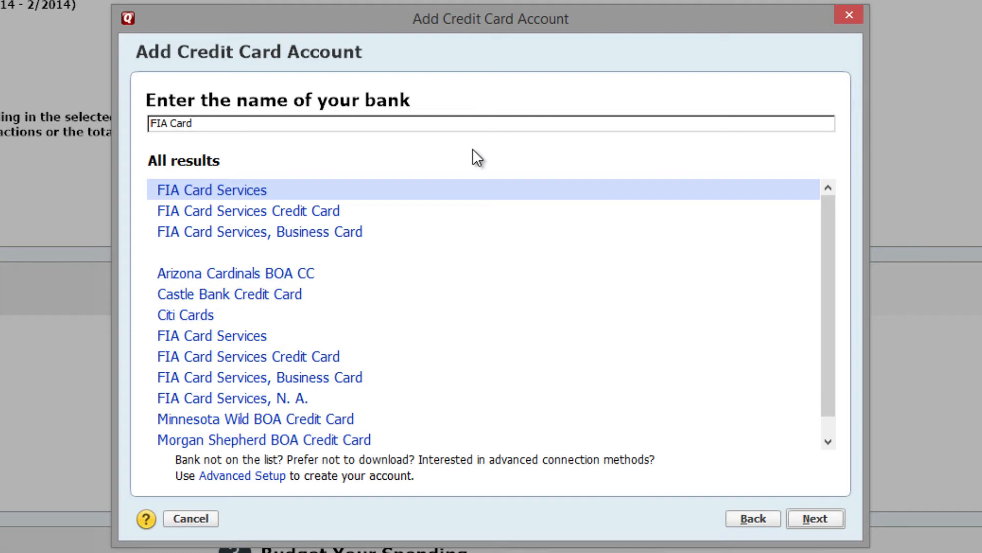
{"action": "left_click", "coordinate": [256, 191]}
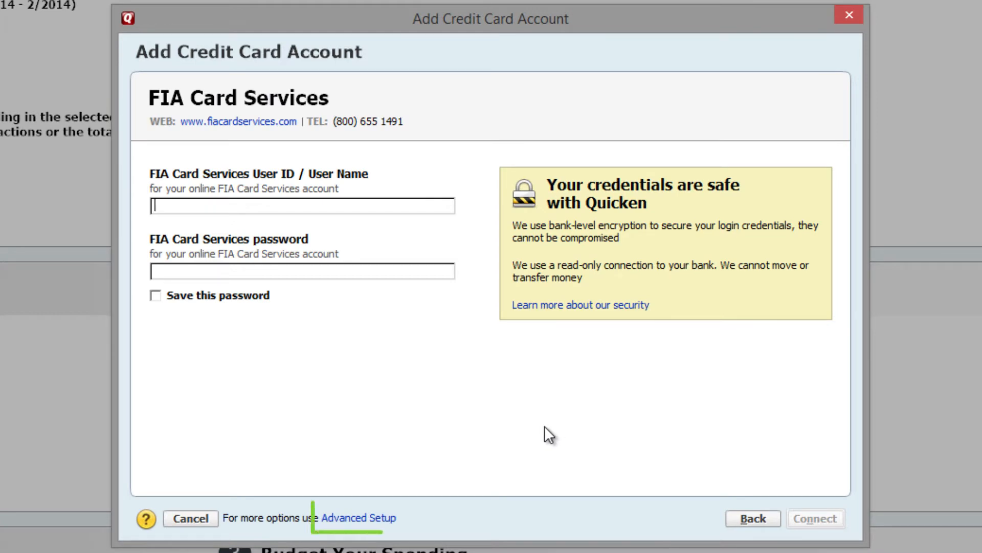
- Use Advanced Setup to enter transactions manually instead of downloading, and continue
{"action": "left_click", "coordinate": [393, 519]}
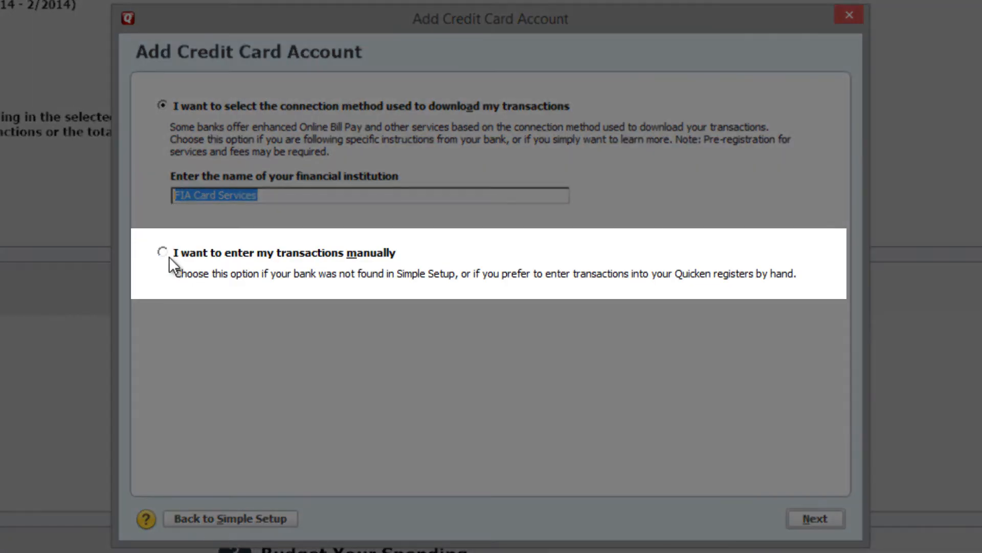
{"action": "left_click", "coordinate": [162, 252]}
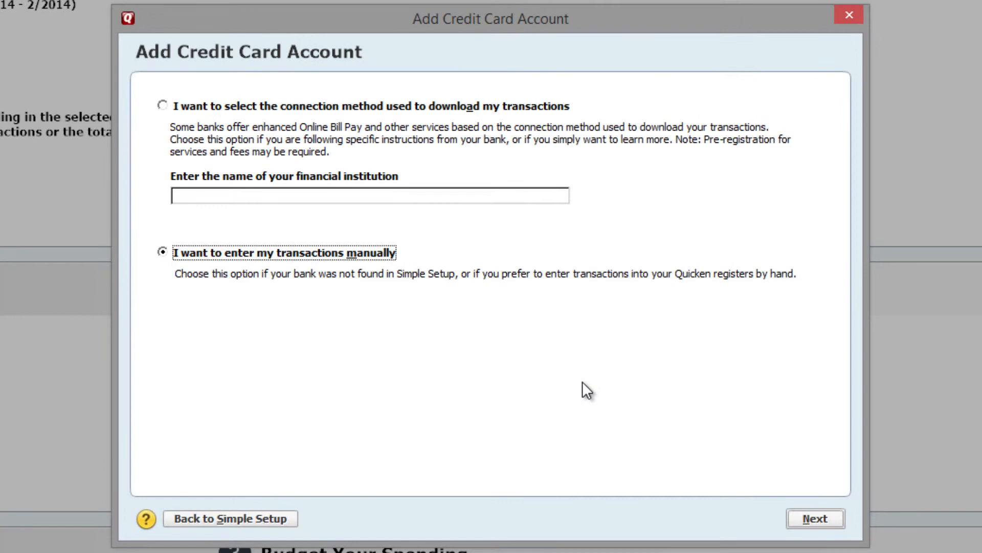
{"action": "left_click", "coordinate": [838, 526]}
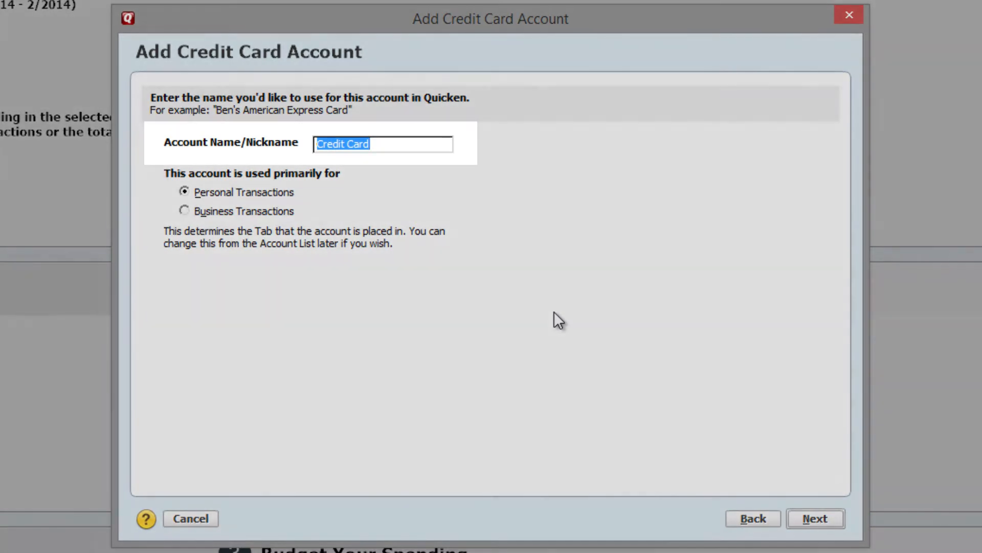
{"action": "type", "text": "Fidelity Am"}
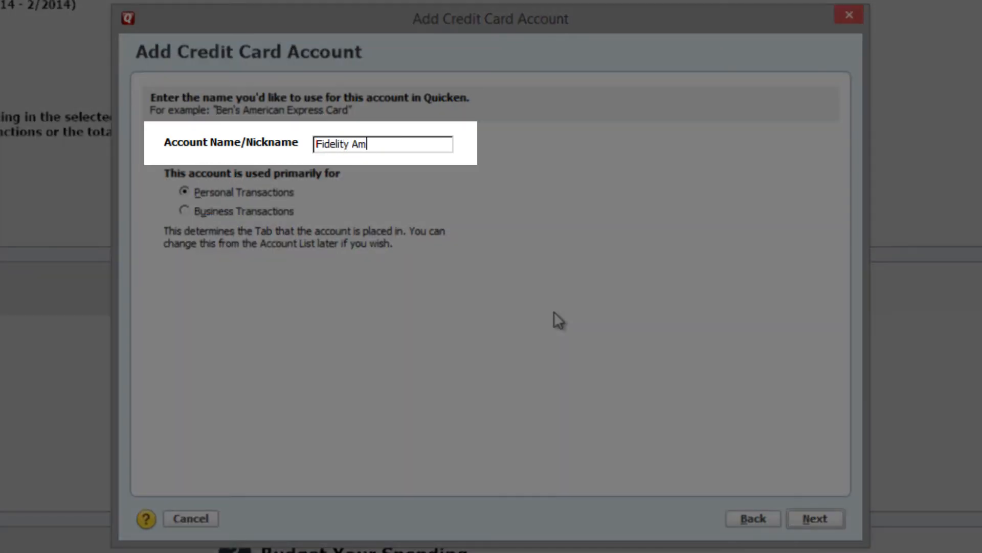
{"action": "type", "text": "erican Express"}
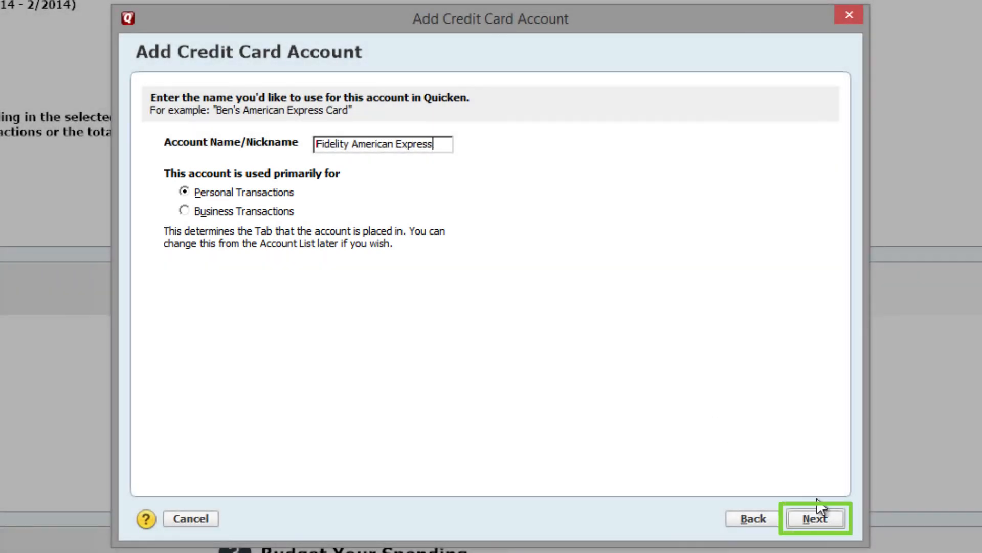
- Accept the name 'Fidelity American Express' for personal transactions and continue
{"action": "left_click", "coordinate": [836, 521]}
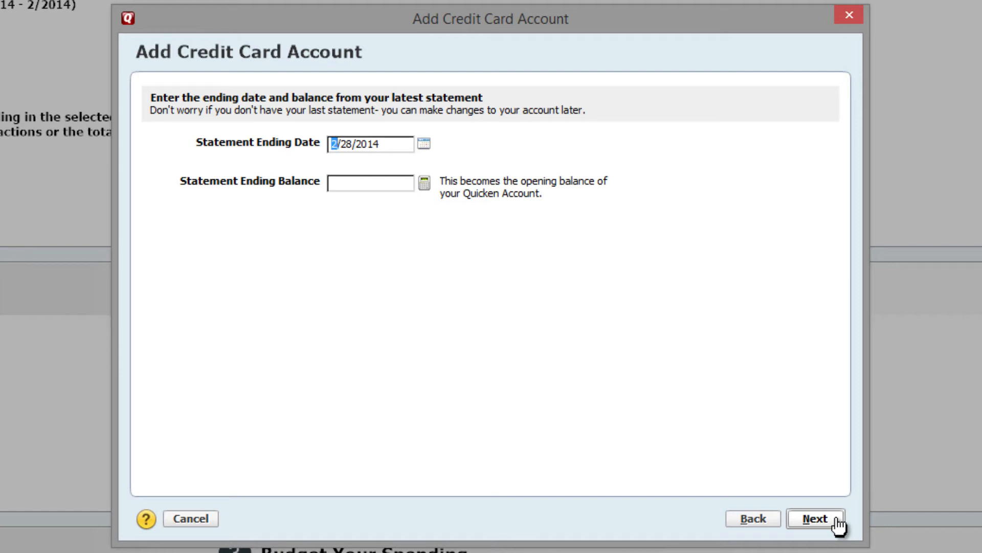
{"action": "type", "text": "1/"}
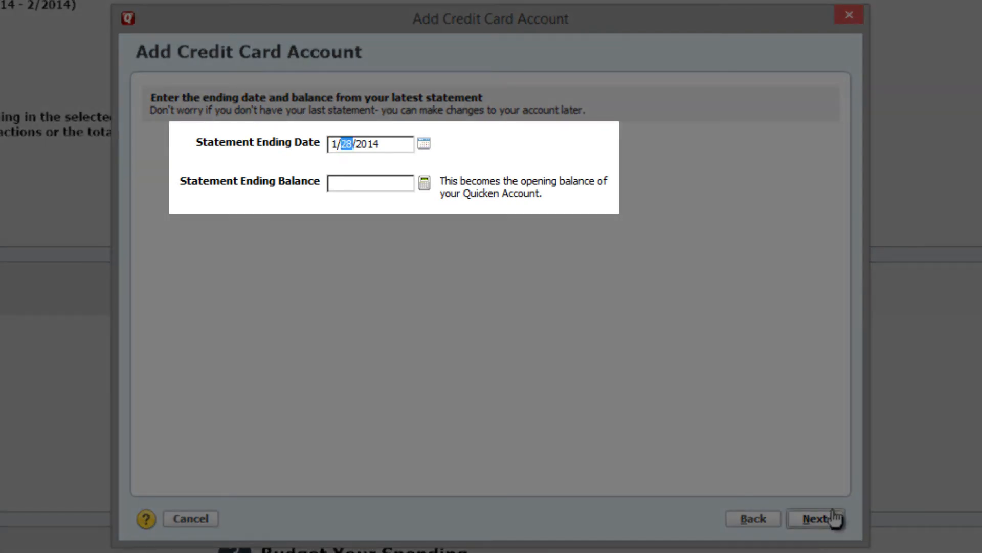
{"action": "type", "text": "1"}
- Set statement date 1/1/2014 with a 0 balance, finish, and close the confirmation
{"action": "key", "text": "Tab"}
{"action": "type", "text": "0"}
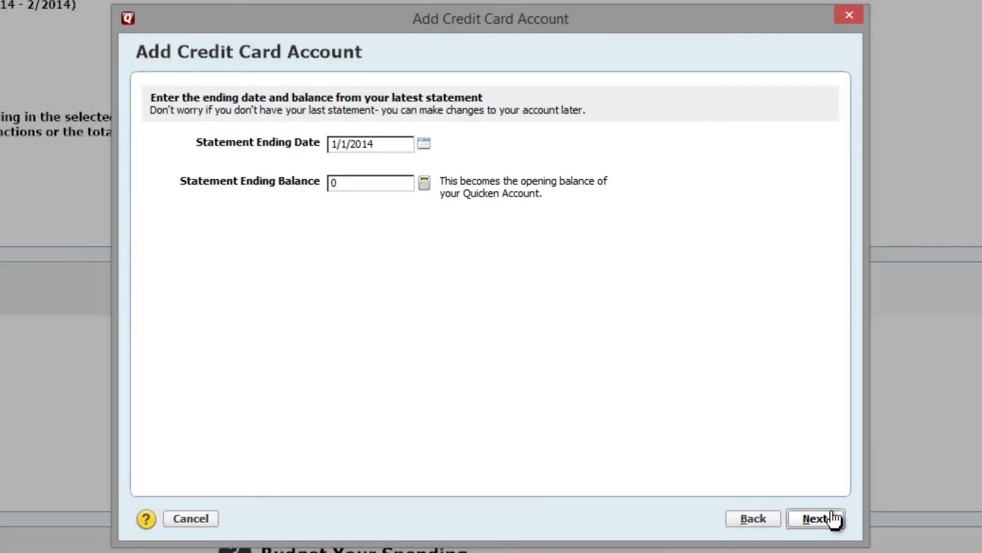
{"action": "left_click", "coordinate": [816, 518]}
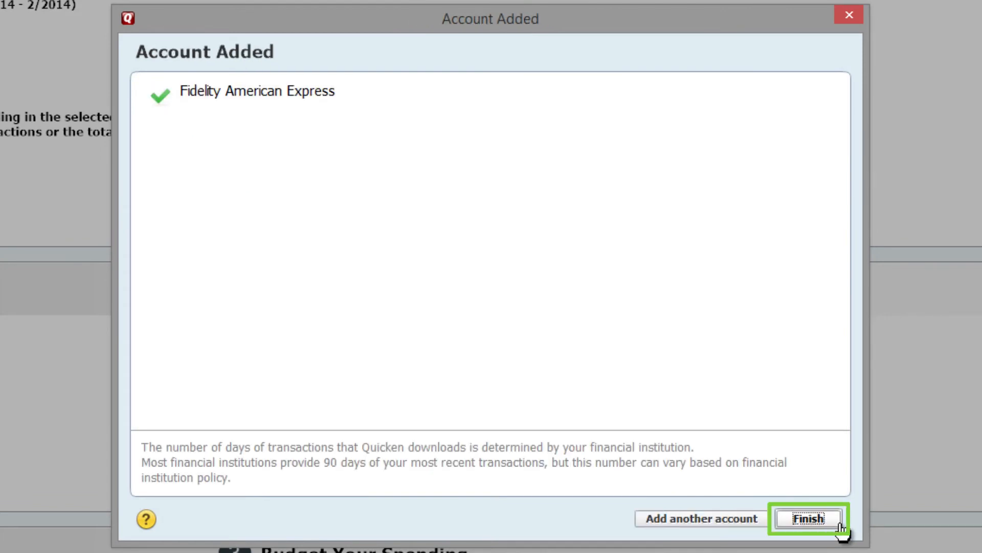
{"action": "left_click", "coordinate": [842, 527]}
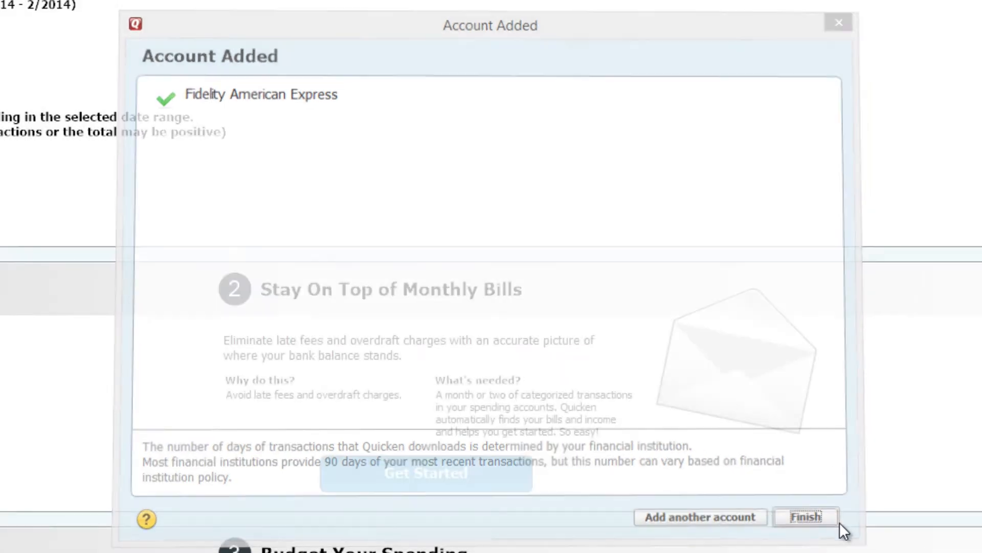